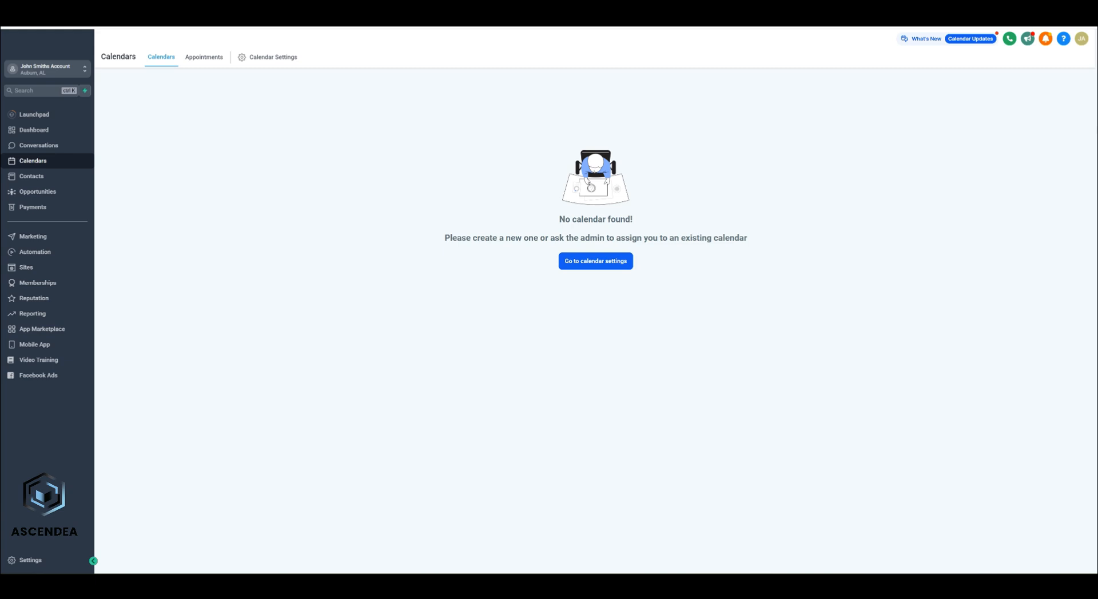
- Go to Calendar Settings from the empty Calendars page
{"action": "left_click", "coordinate": [595, 262]}
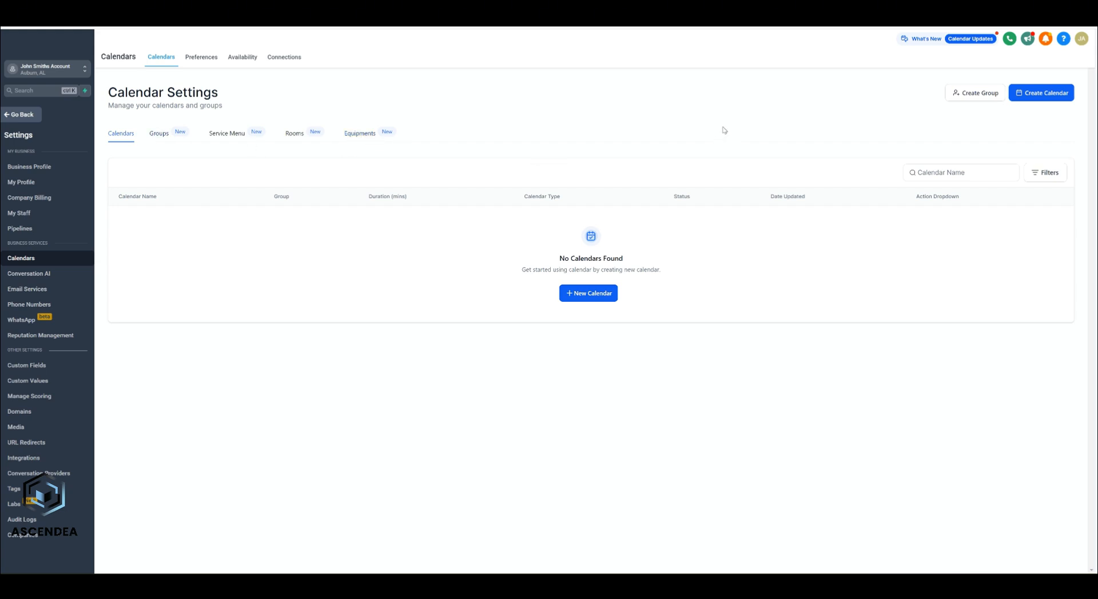
- Create a new calendar of the Simple Calendar type
{"action": "left_click", "coordinate": [592, 295]}
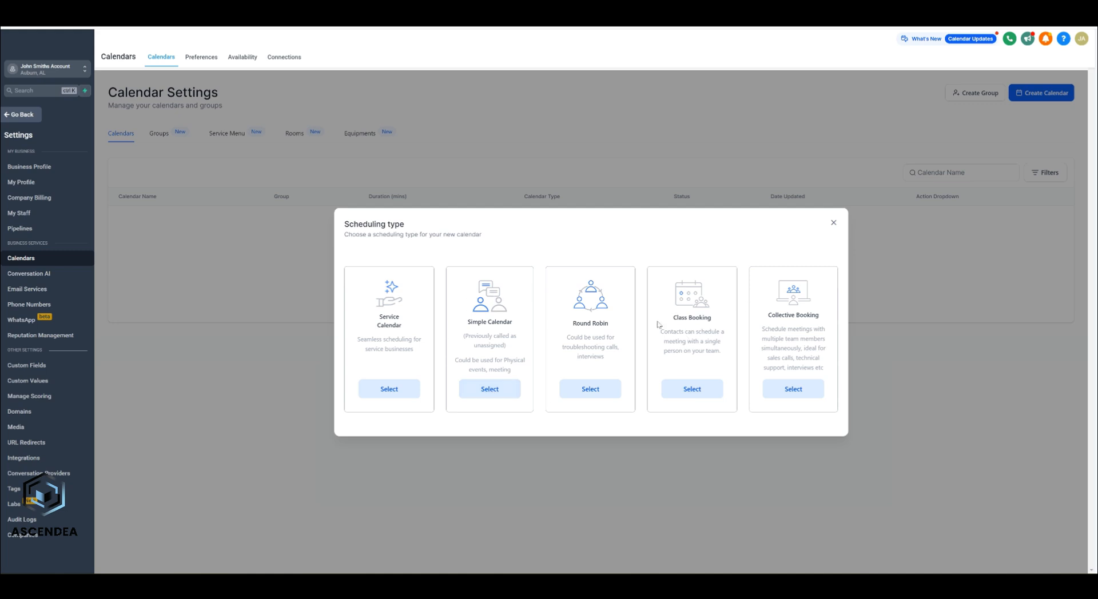
{"action": "left_click", "coordinate": [492, 389]}
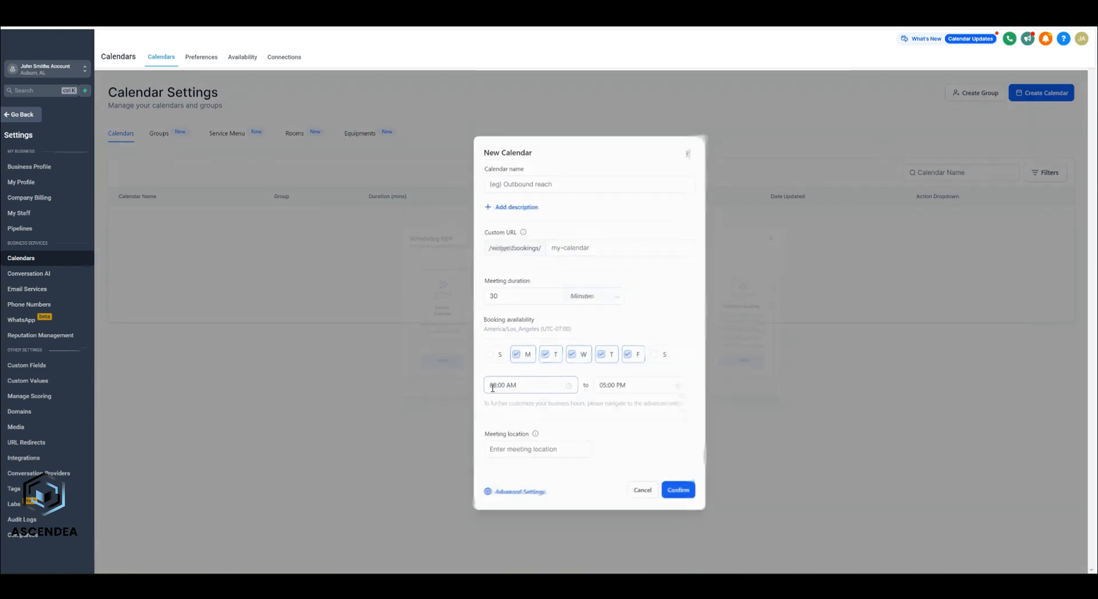
- Name the calendar 'Bookings' with custom URL slug bookingbusiness101
{"action": "left_click", "coordinate": [557, 182]}
{"action": "type", "text": "Book"}
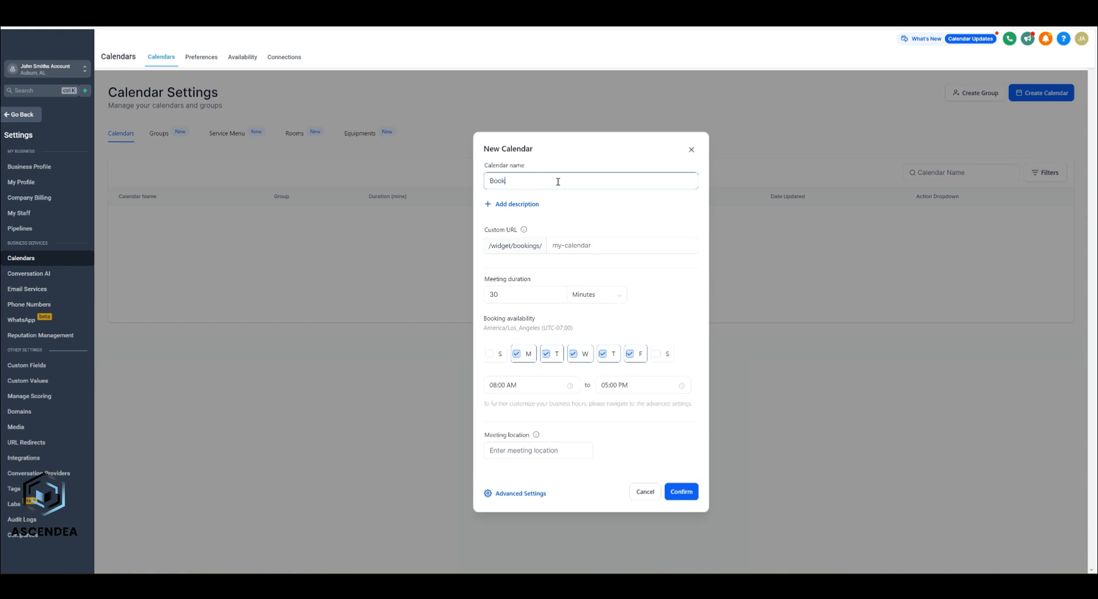
{"action": "type", "text": "ings"}
{"action": "left_click", "coordinate": [598, 246]}
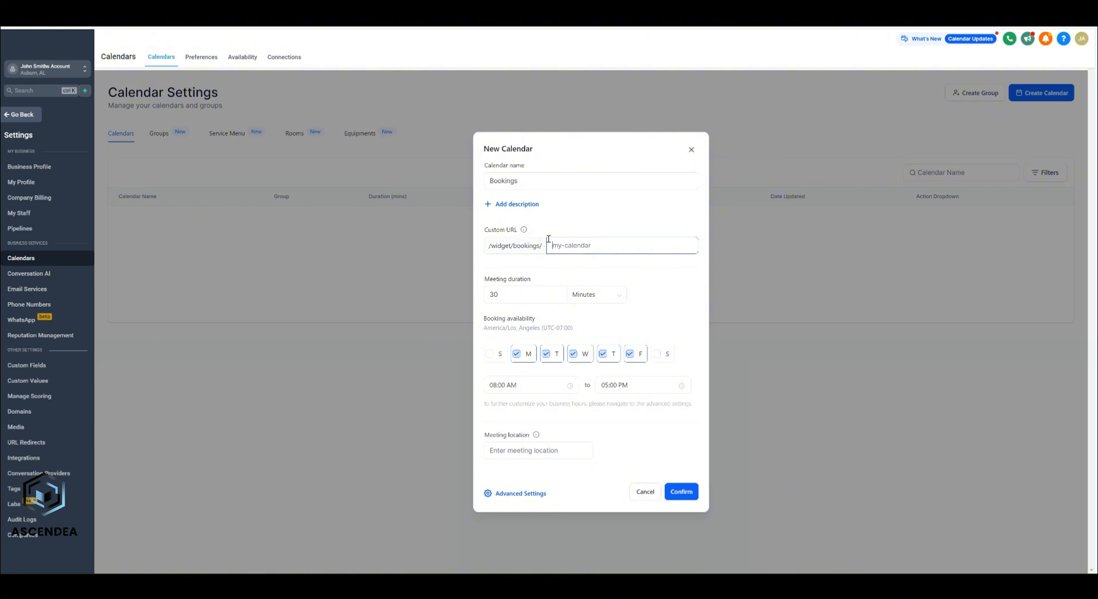
{"action": "type", "text": "bookingbusiness101"}
- Keep the duration in minutes and set availability to start at 09:00 AM
{"action": "left_click", "coordinate": [505, 292]}
{"action": "left_click", "coordinate": [591, 295]}
{"action": "left_click", "coordinate": [602, 278]}
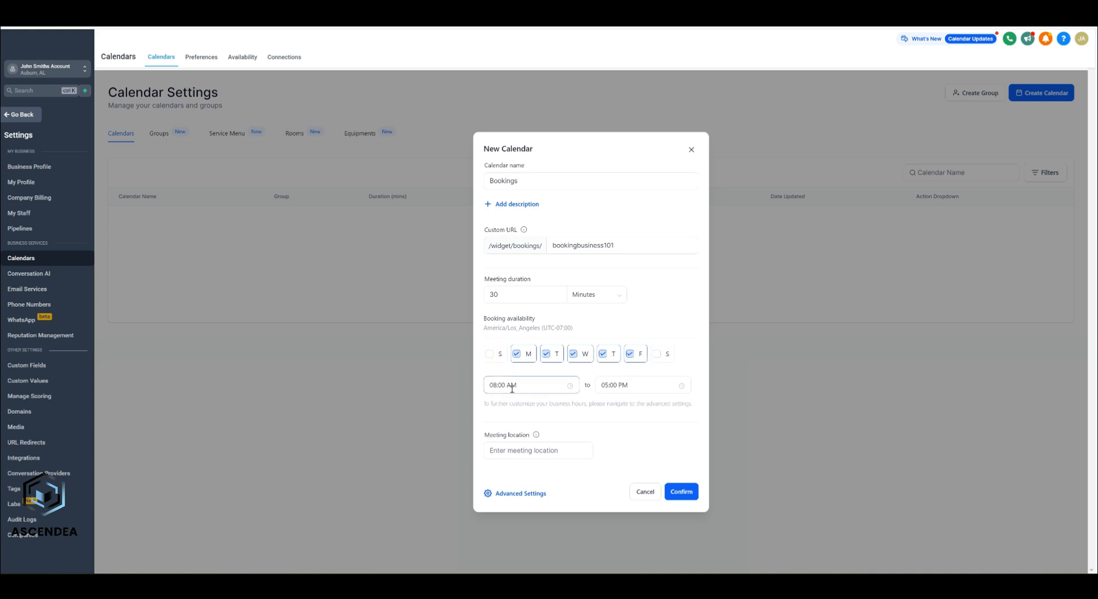
{"action": "left_click", "coordinate": [529, 388]}
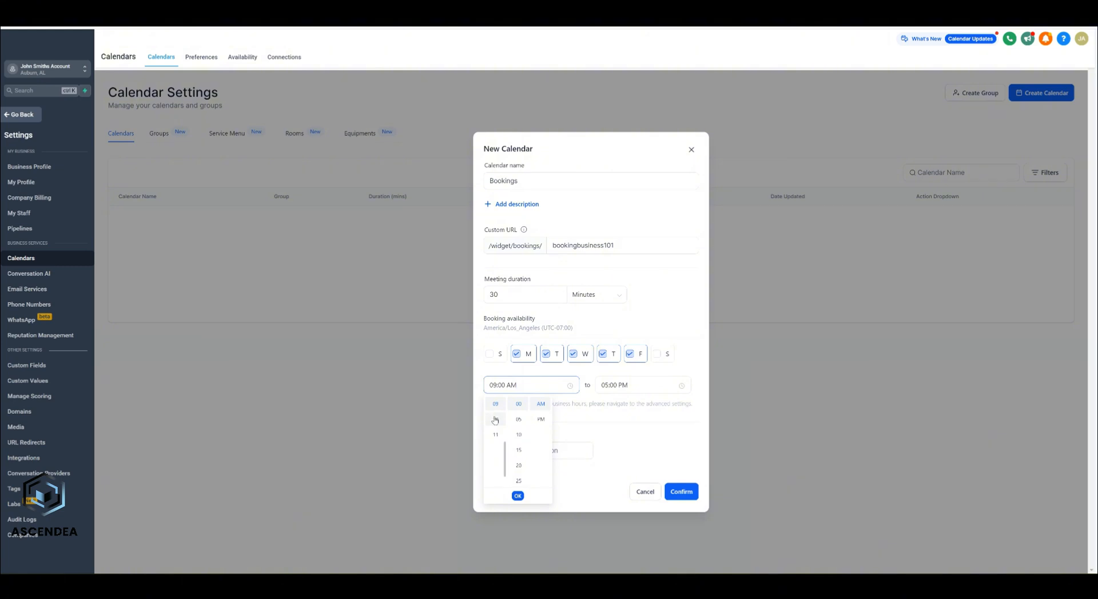
{"action": "left_click", "coordinate": [495, 419]}
{"action": "left_click", "coordinate": [536, 374]}
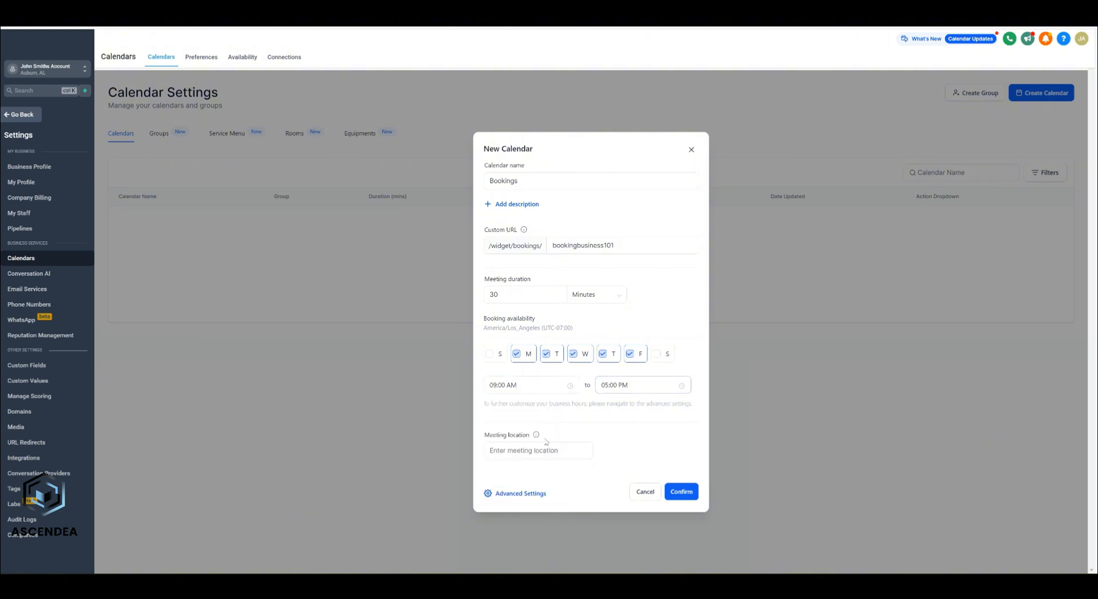
{"action": "left_click", "coordinate": [528, 451]}
- Open Advanced Settings for Bookings and review its description and group fields
{"action": "left_click", "coordinate": [522, 494]}
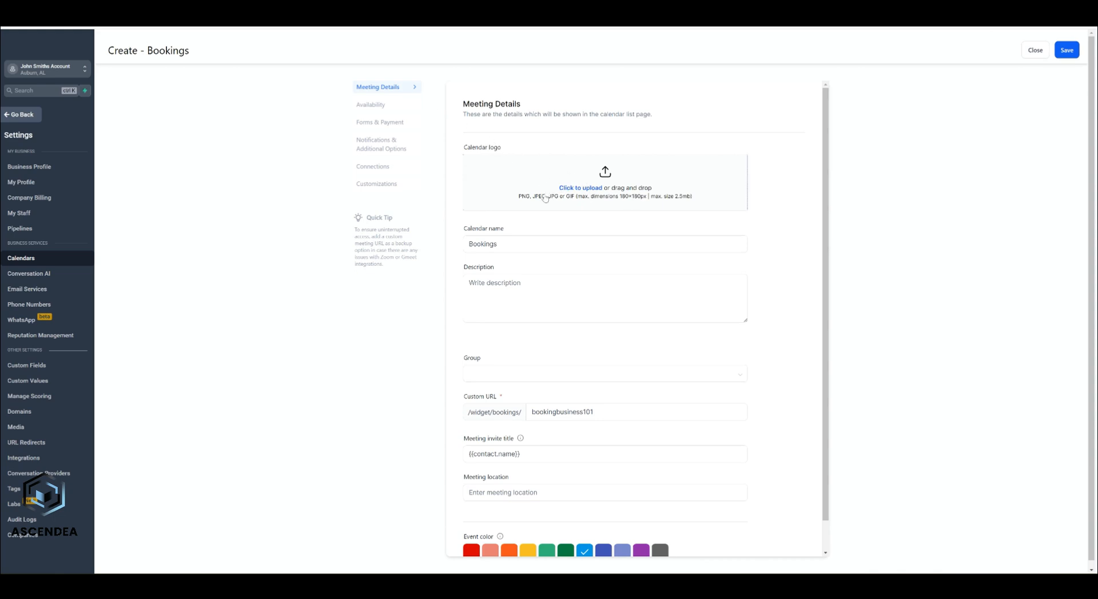
{"action": "scroll", "coordinate": [545, 198], "scroll_direction": "down", "scroll_amount": 1}
{"action": "left_click", "coordinate": [525, 257]}
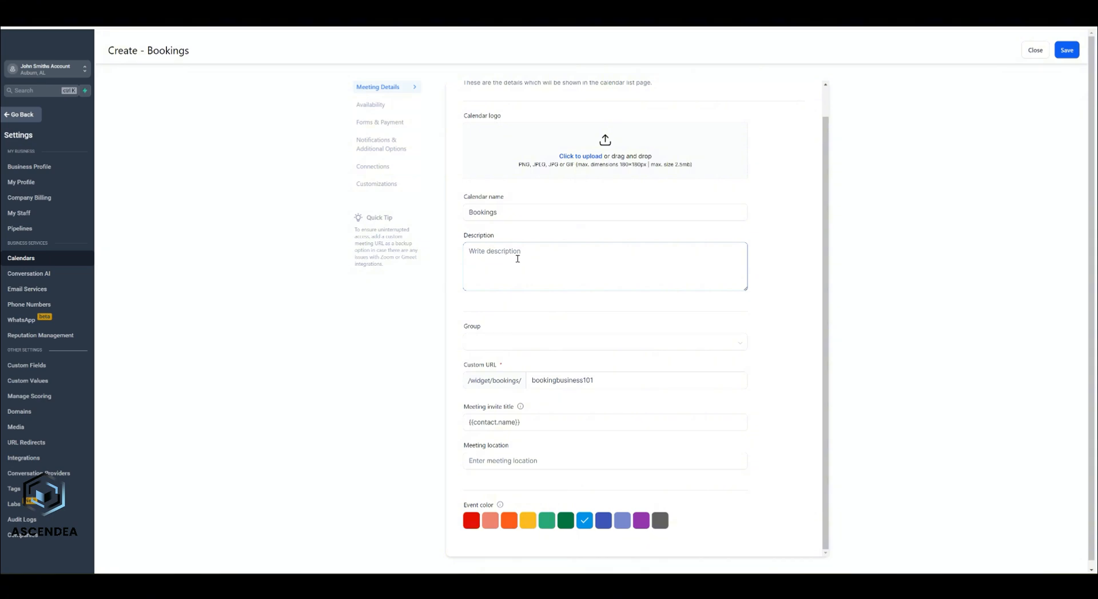
{"action": "left_click", "coordinate": [558, 334]}
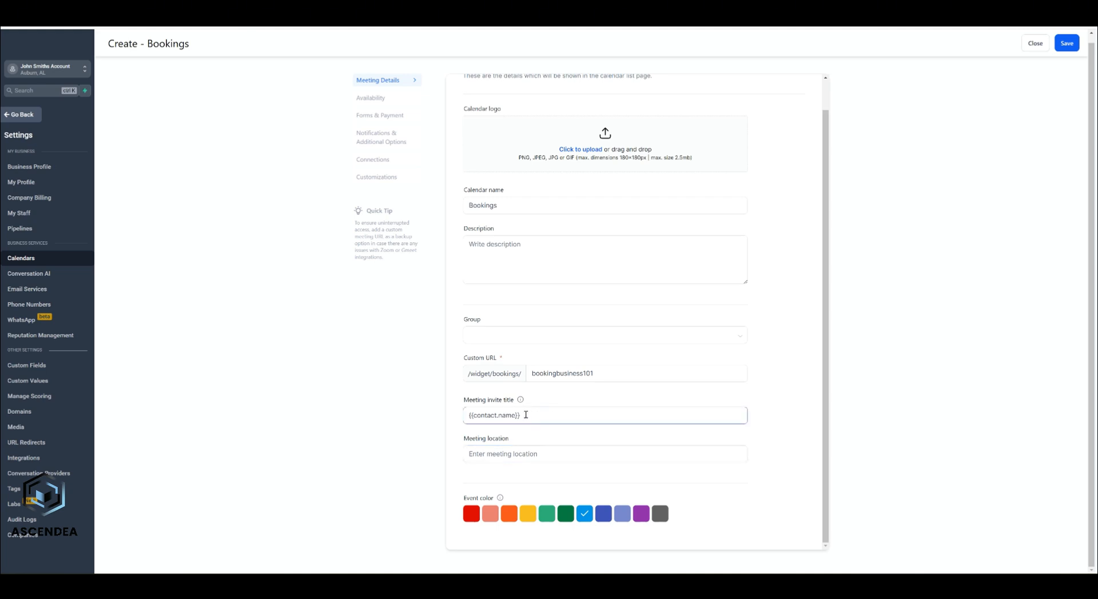
- In Availability, change Monday's start time to 11:00 AM
{"action": "left_click", "coordinate": [393, 101]}
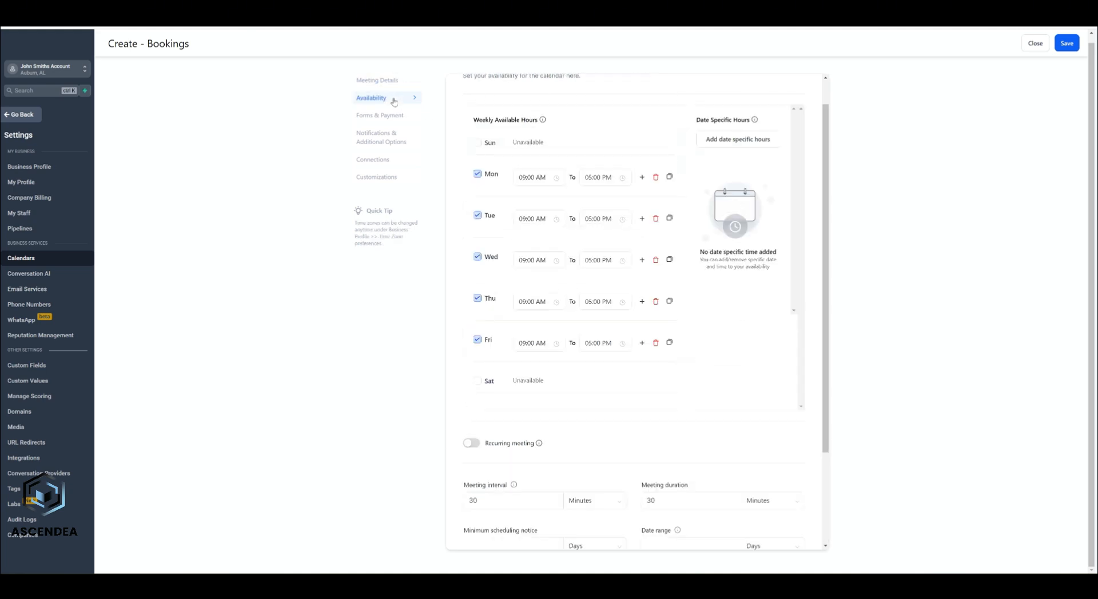
{"action": "scroll", "coordinate": [573, 173], "scroll_direction": "down", "scroll_amount": 2}
{"action": "scroll", "coordinate": [572, 172], "scroll_direction": "up", "scroll_amount": 1}
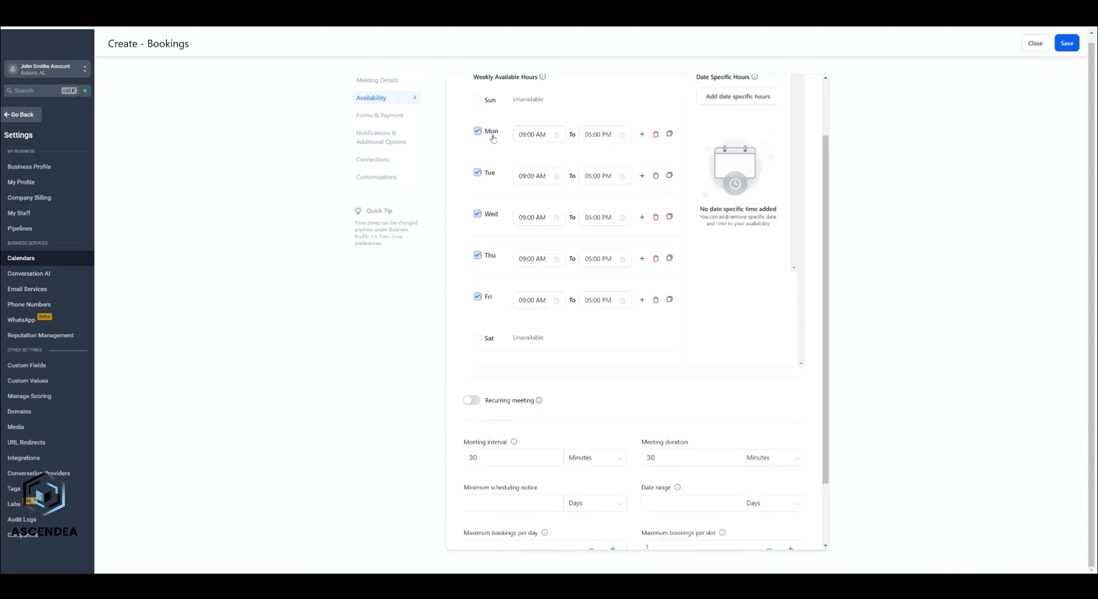
{"action": "left_click", "coordinate": [529, 134]}
{"action": "left_click", "coordinate": [525, 184]}
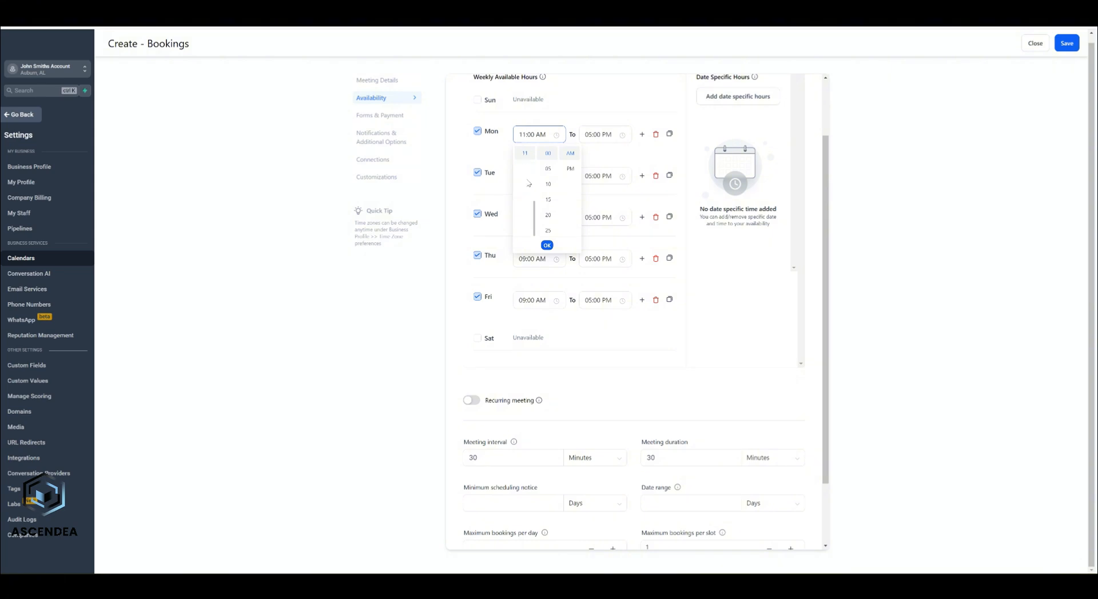
{"action": "left_click", "coordinate": [547, 245]}
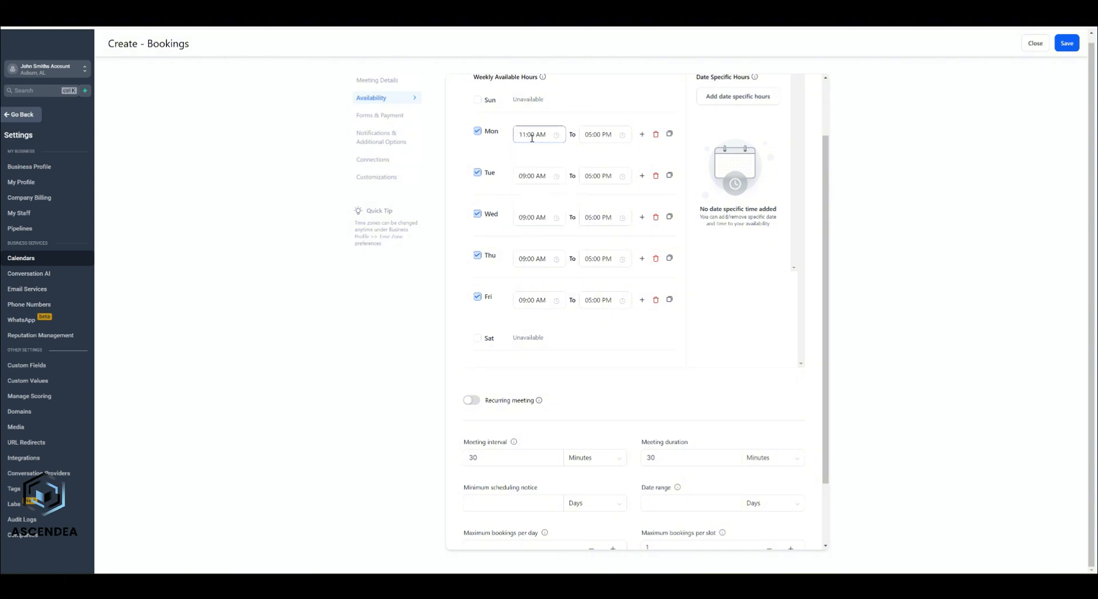
- Set minimum notice to 1 day, date range to 14 days, and 10 bookings per day
{"action": "scroll", "coordinate": [552, 205], "scroll_direction": "down", "scroll_amount": 3}
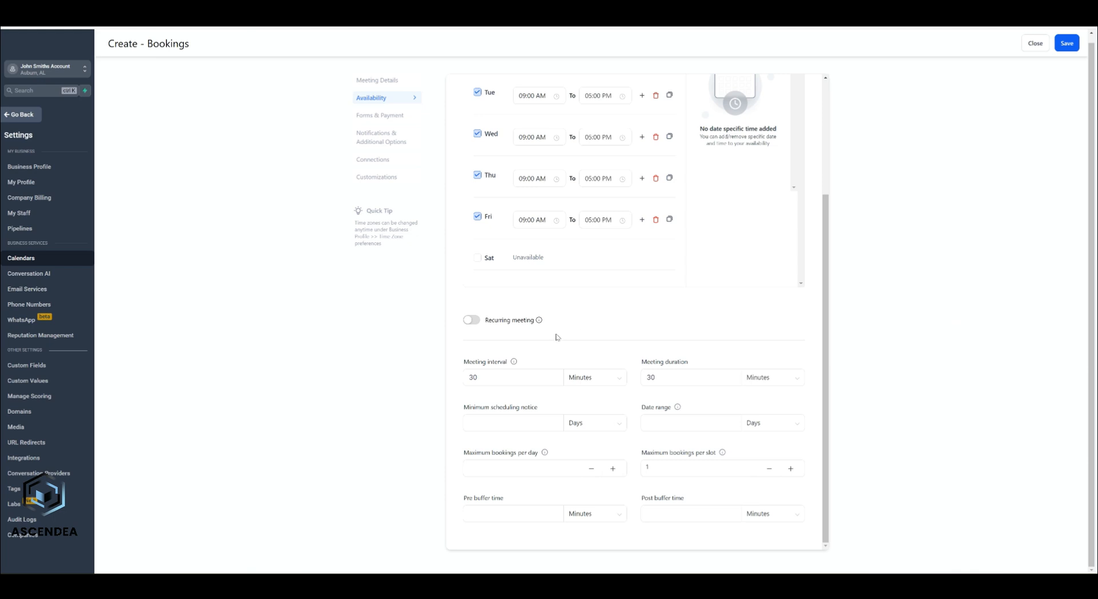
{"action": "left_click", "coordinate": [501, 376]}
{"action": "left_click", "coordinate": [695, 377]}
{"action": "left_click", "coordinate": [504, 425]}
{"action": "left_click", "coordinate": [522, 397]}
{"action": "left_click", "coordinate": [676, 421]}
{"action": "left_click", "coordinate": [511, 470]}
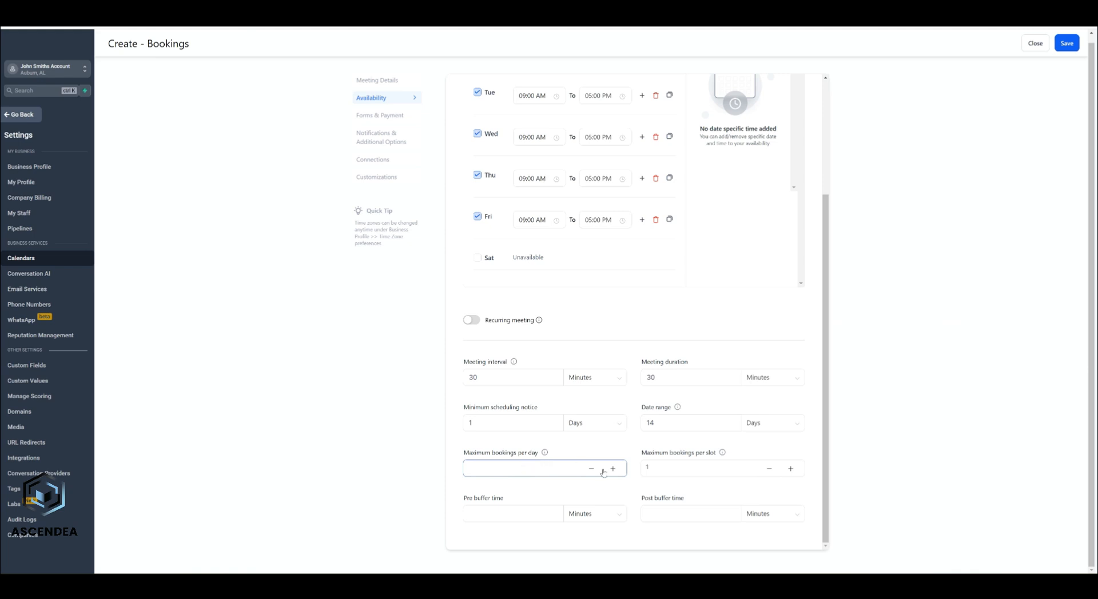
{"action": "left_click", "coordinate": [534, 469]}
- Keep maximum bookings per slot at 1 and save the availability settings
{"action": "left_click", "coordinate": [714, 470]}
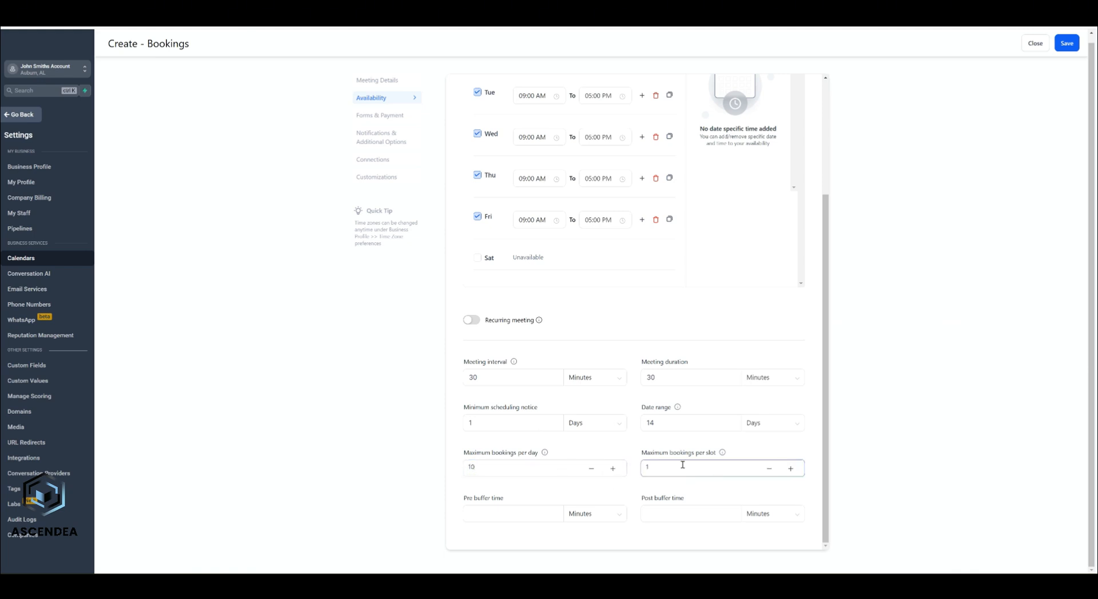
{"action": "left_click", "coordinate": [791, 470]}
{"action": "left_click", "coordinate": [763, 469]}
{"action": "left_click", "coordinate": [495, 517]}
{"action": "scroll", "coordinate": [623, 283], "scroll_direction": "up", "scroll_amount": 3}
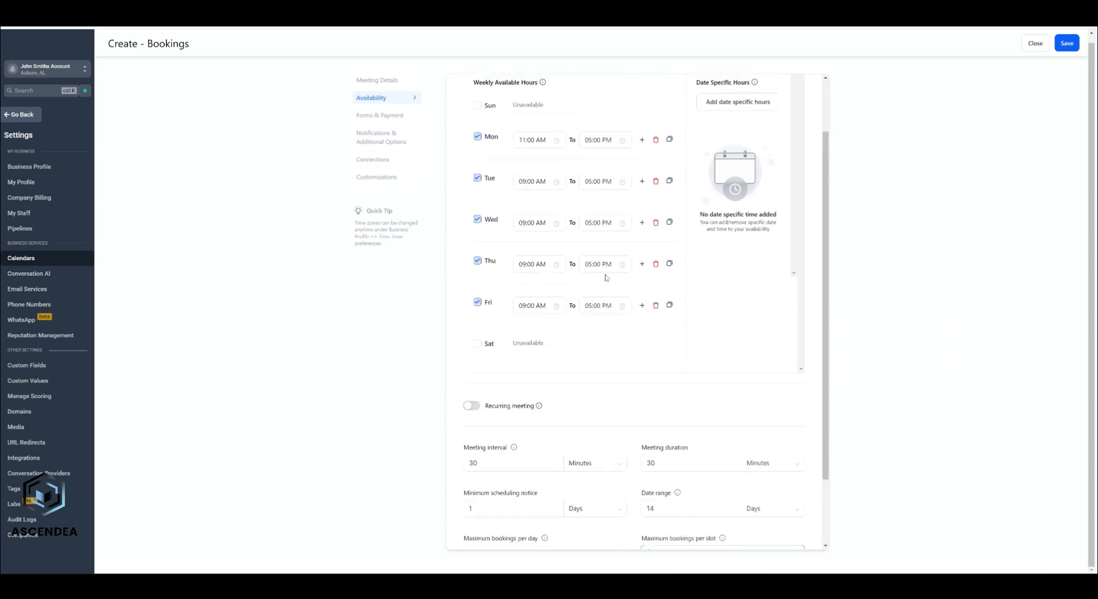
{"action": "left_click", "coordinate": [1070, 44]}
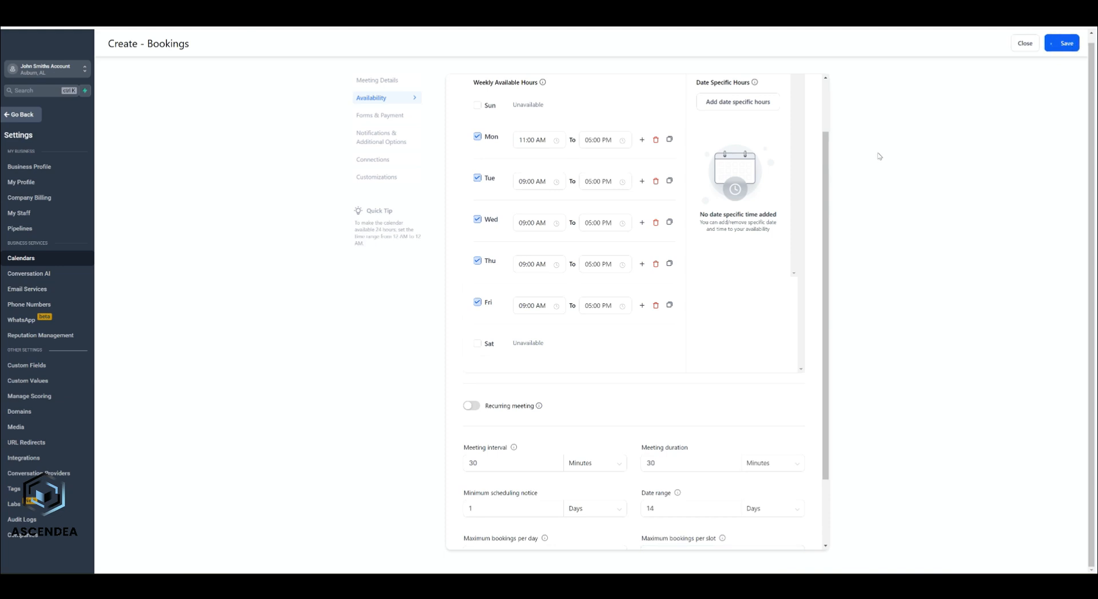
- Open the Notifications & Additional Options section of the Bookings calendar
{"action": "left_click", "coordinate": [380, 117]}
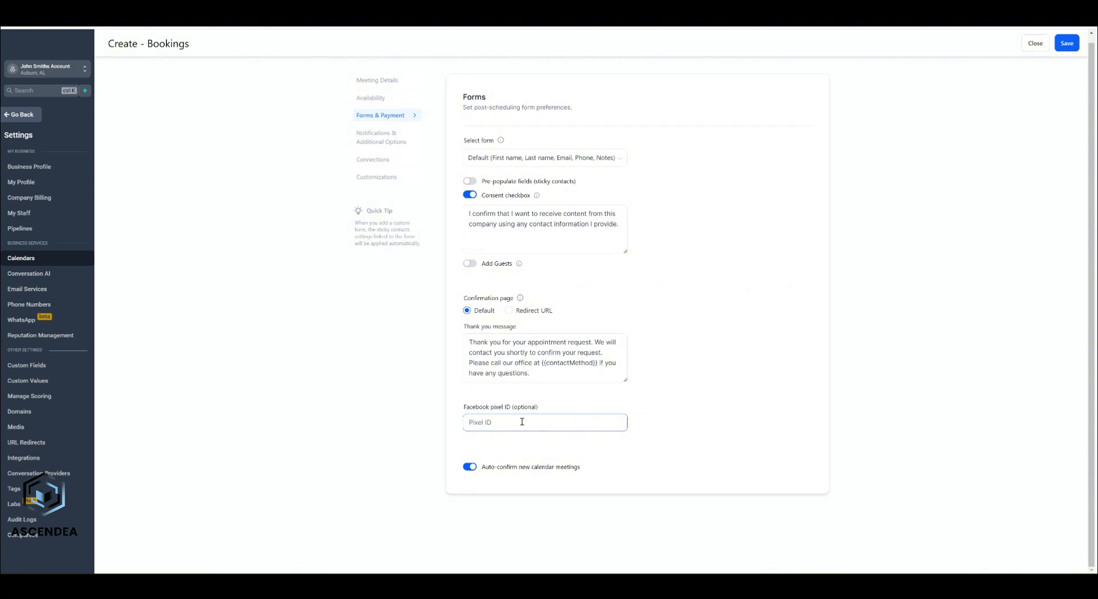
{"action": "left_click", "coordinate": [396, 138]}
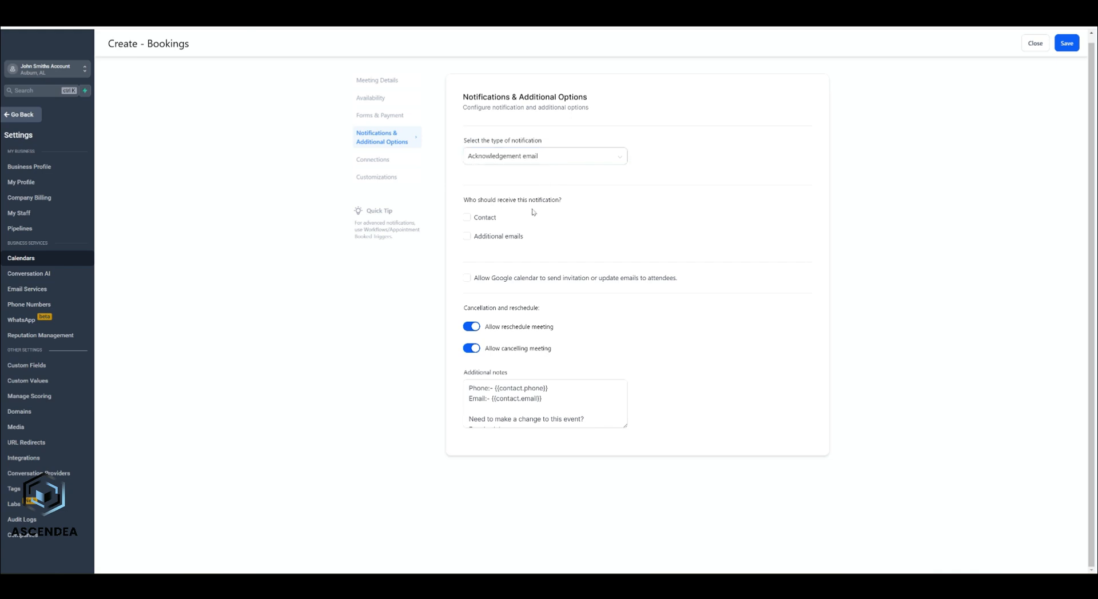
- Notify the contact and an additional alert e-mail address, allow Google calendar invitations, and save
{"action": "left_click", "coordinate": [468, 219]}
{"action": "left_click", "coordinate": [467, 237]}
{"action": "left_click", "coordinate": [492, 275]}
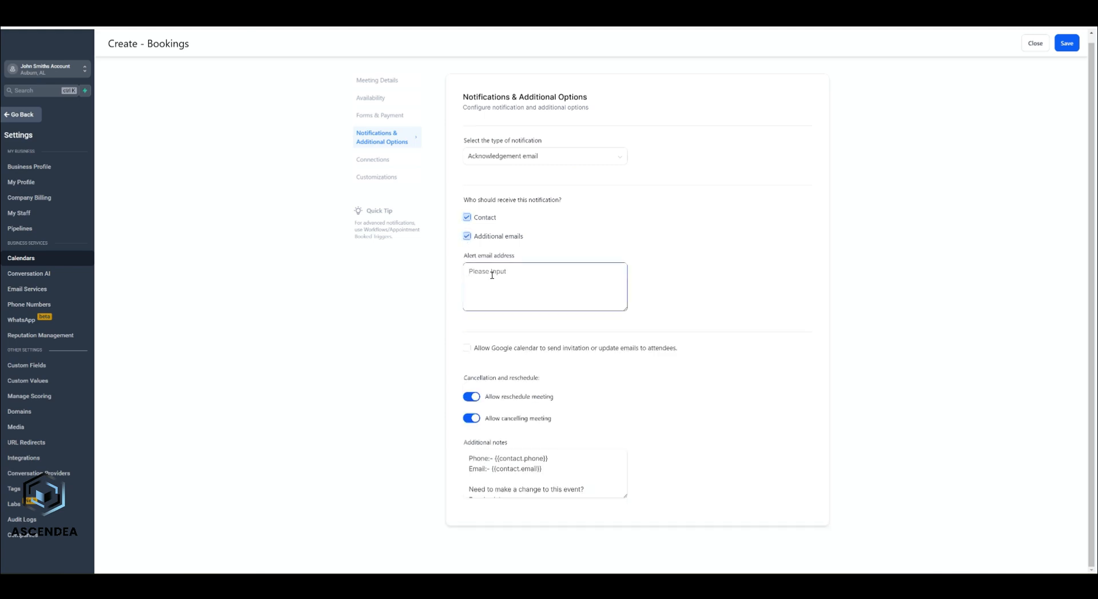
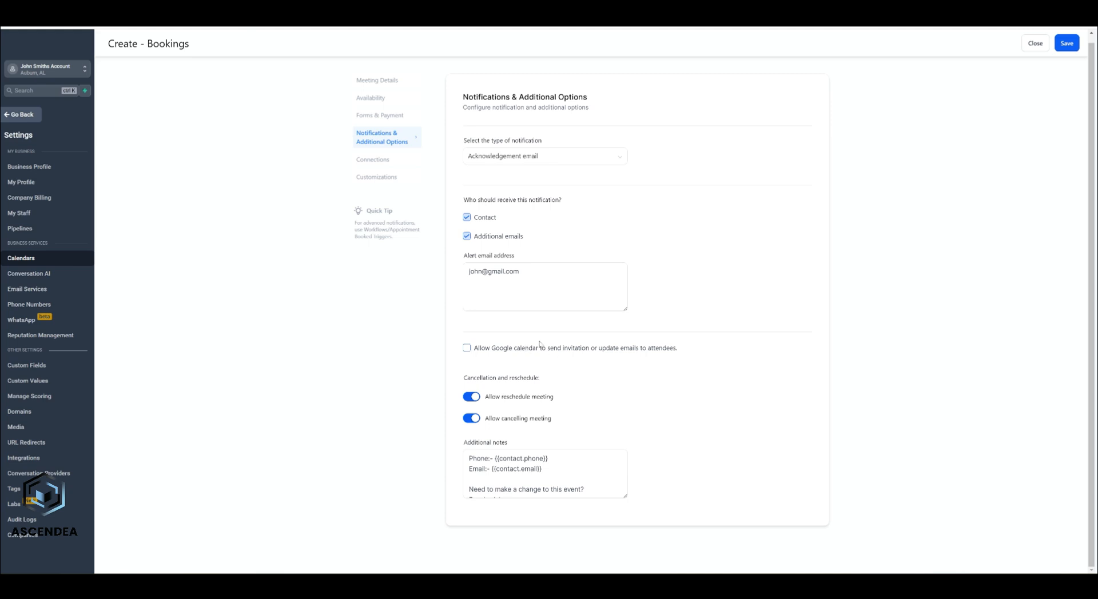
{"action": "left_click", "coordinate": [466, 348]}
{"action": "left_click", "coordinate": [1067, 42]}
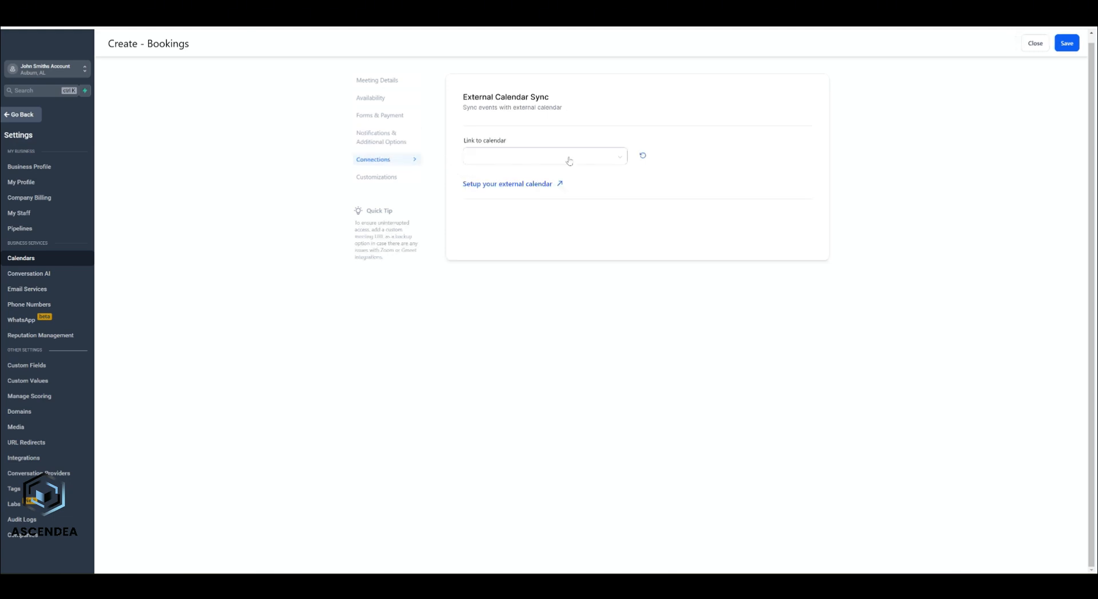
{"action": "left_click", "coordinate": [521, 159]}
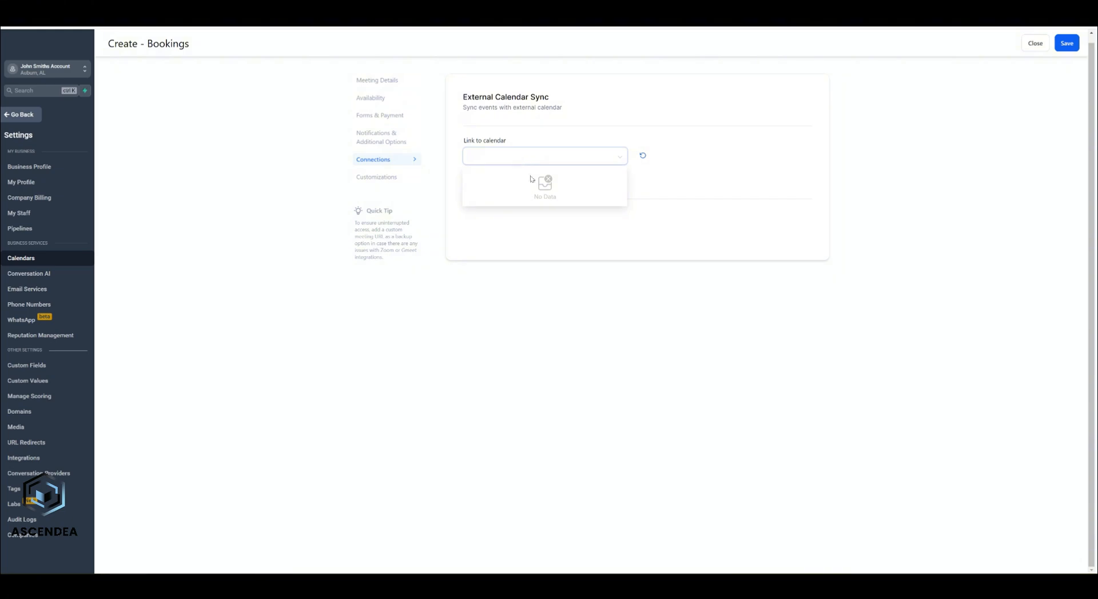
{"action": "left_click", "coordinate": [538, 125]}
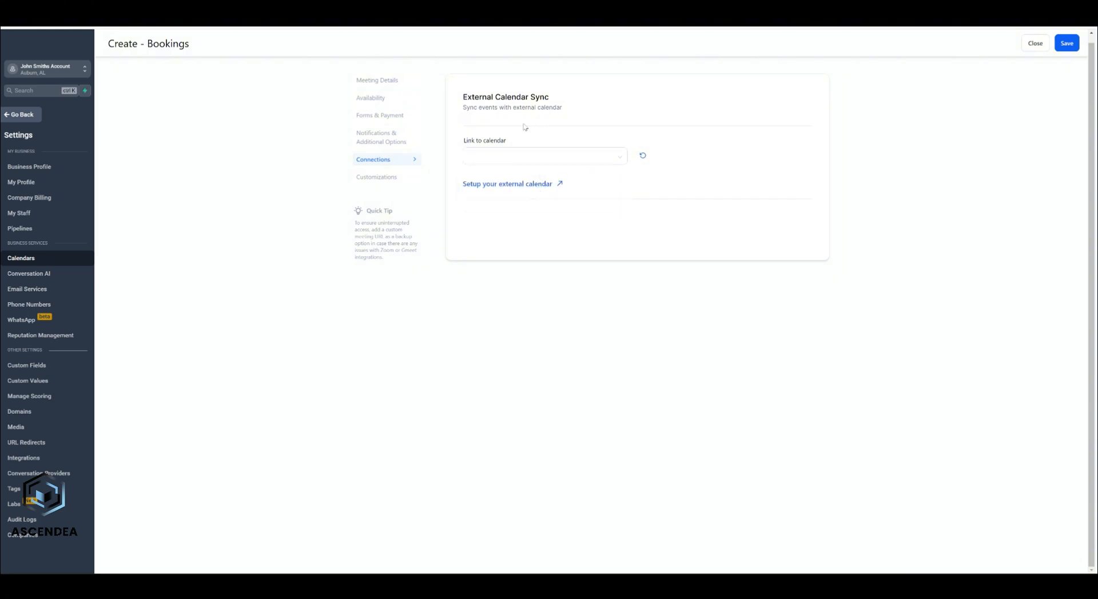
{"action": "left_click", "coordinate": [518, 163]}
{"action": "left_click", "coordinate": [520, 125]}
- Open Customizations and scroll through the Bookings widget style options
{"action": "left_click", "coordinate": [393, 179]}
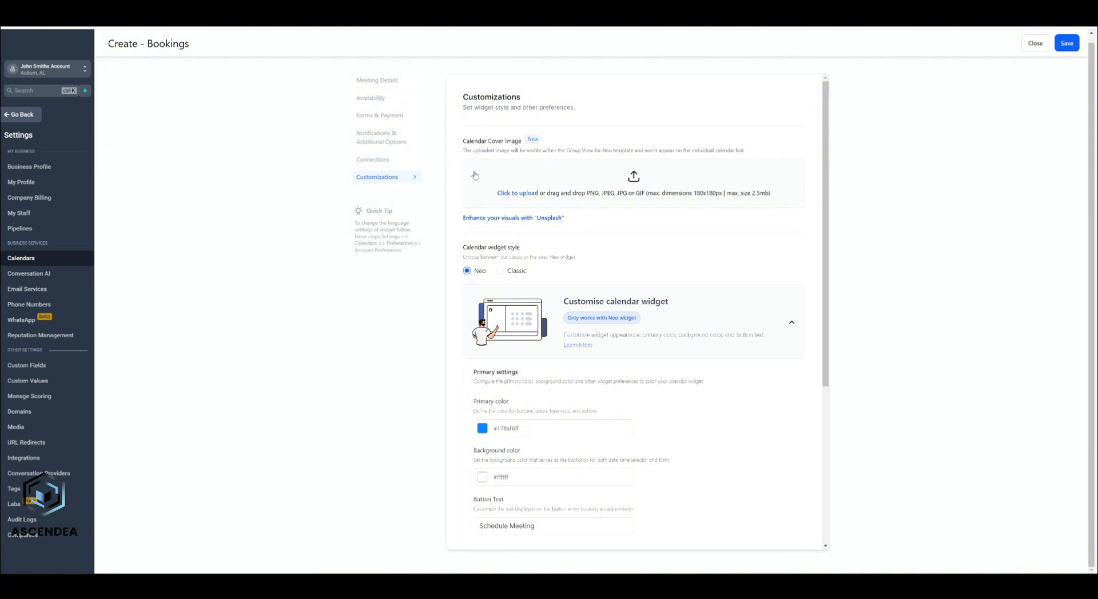
{"action": "scroll", "coordinate": [572, 171], "scroll_direction": "down", "scroll_amount": 2}
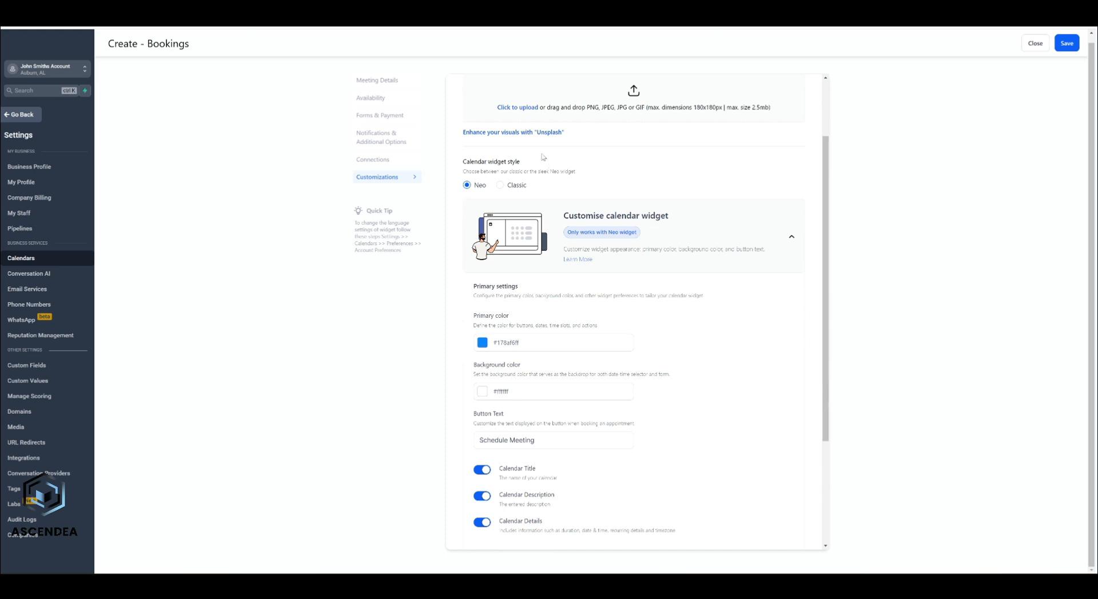
{"action": "scroll", "coordinate": [543, 157], "scroll_direction": "down", "scroll_amount": 2}
{"action": "scroll", "coordinate": [548, 237], "scroll_direction": "down", "scroll_amount": 2}
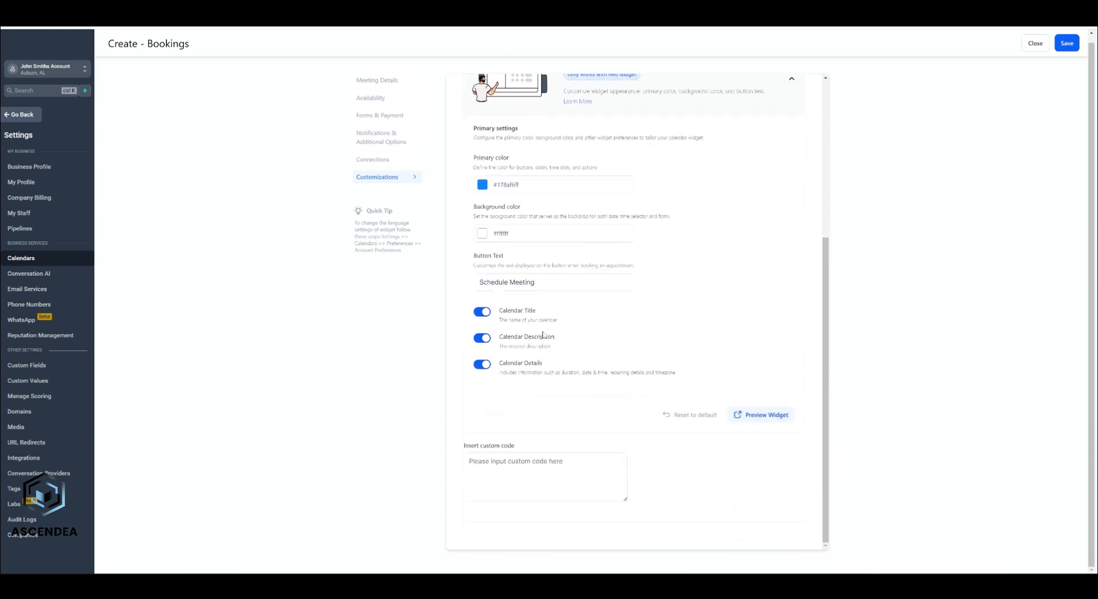
{"action": "scroll", "coordinate": [600, 371], "scroll_direction": "up", "scroll_amount": 6}
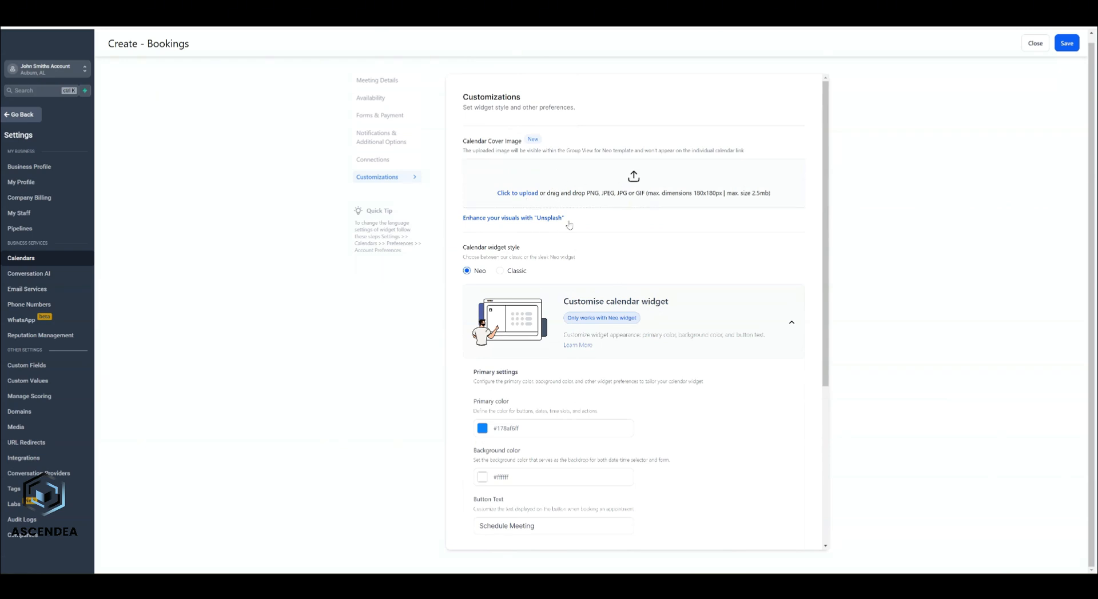
{"action": "scroll", "coordinate": [577, 240], "scroll_direction": "down", "scroll_amount": 6}
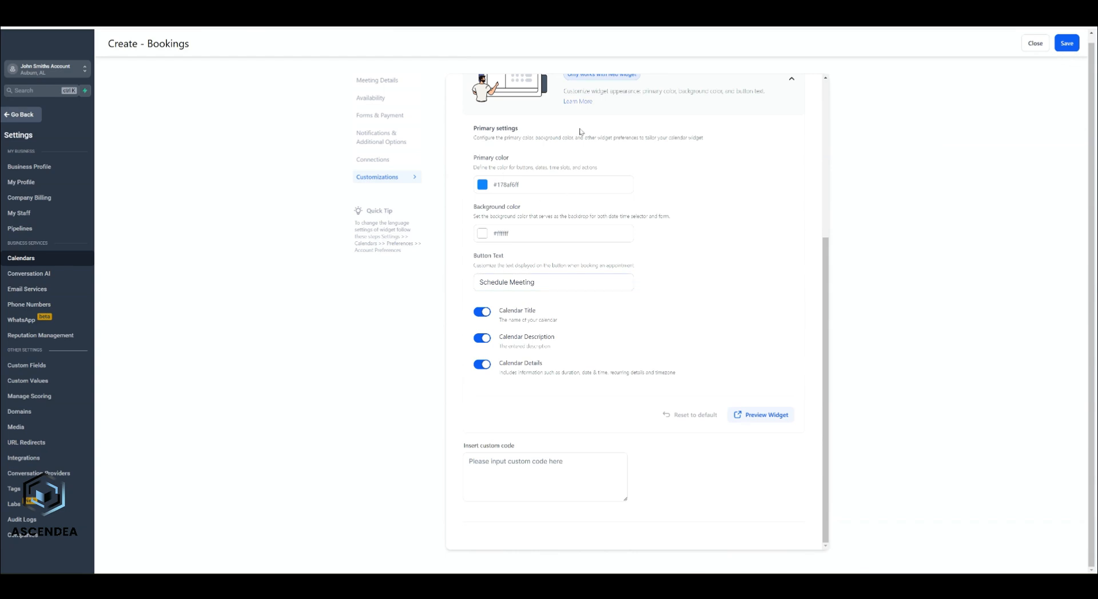
- Close the editor and copy the Bookings scheduling link from the Share dialog
{"action": "left_click", "coordinate": [1035, 45]}
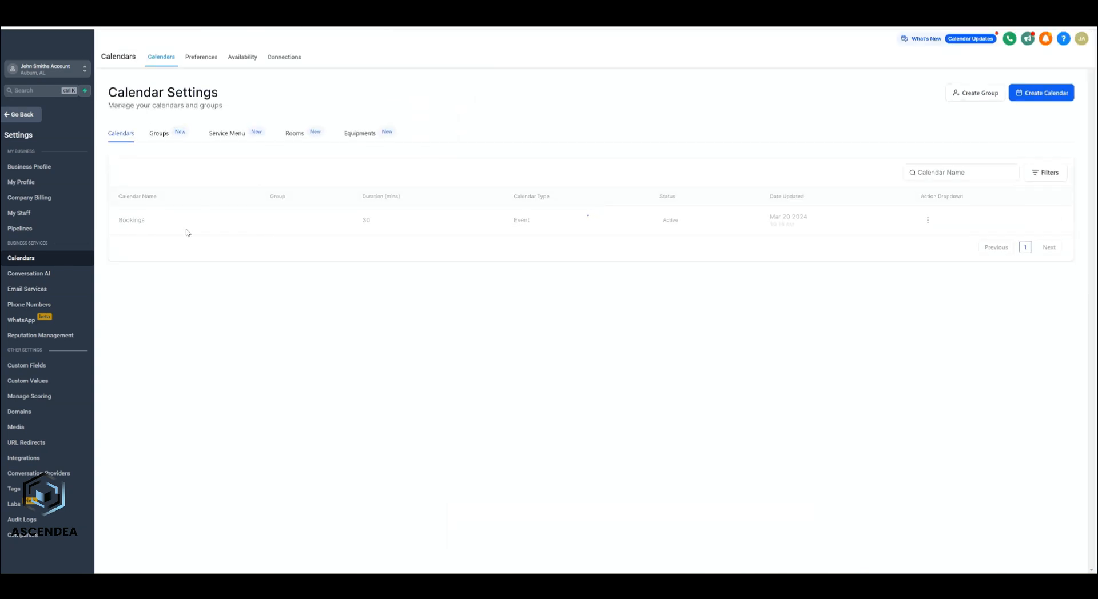
{"action": "left_click", "coordinate": [928, 221]}
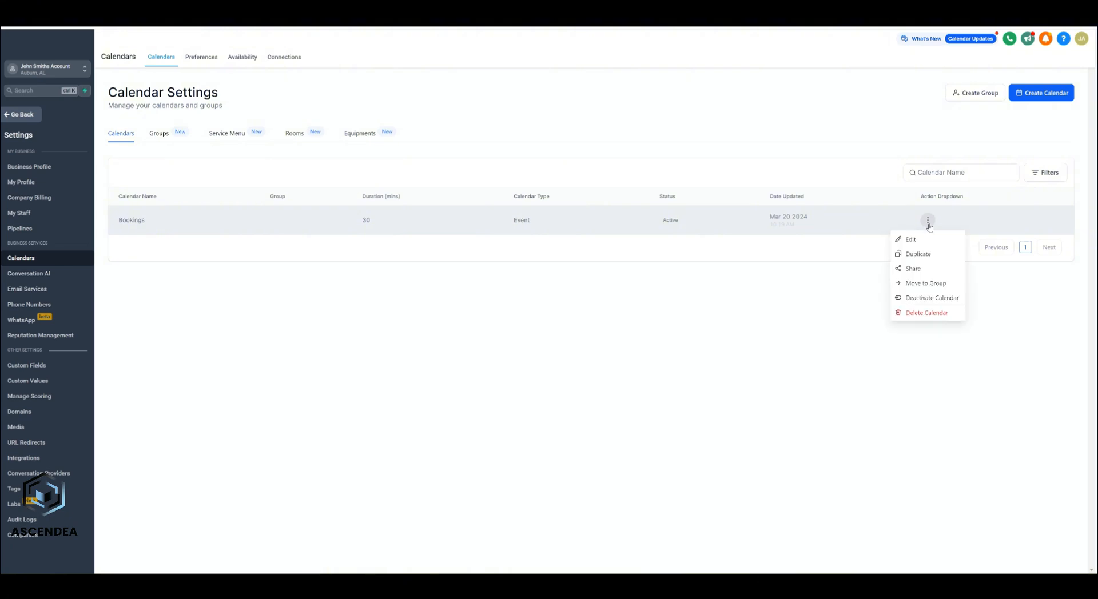
{"action": "left_click", "coordinate": [915, 269]}
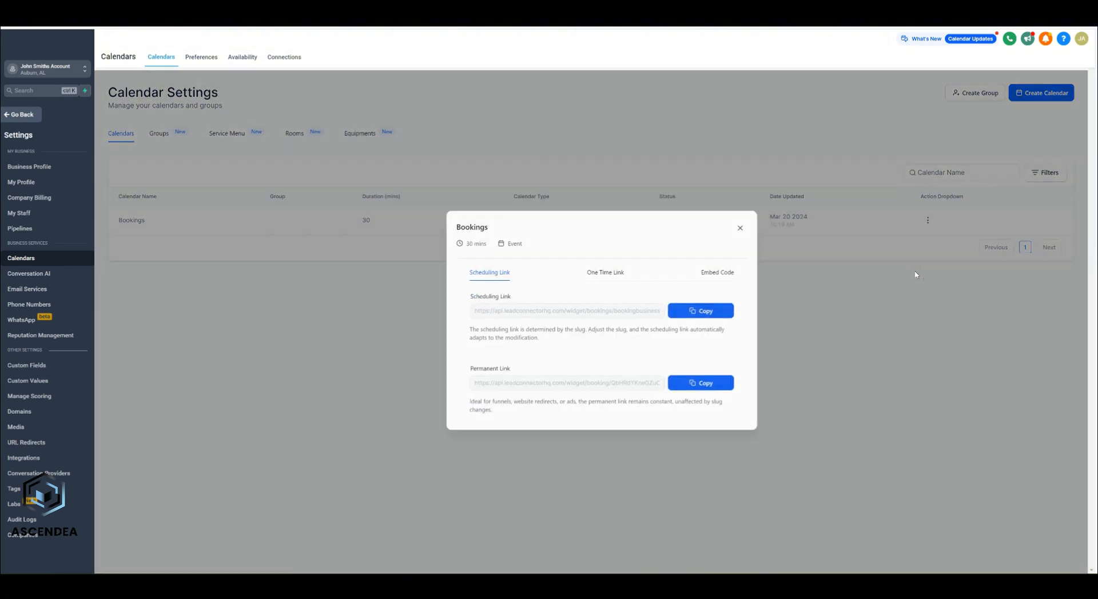
{"action": "left_click", "coordinate": [691, 315]}
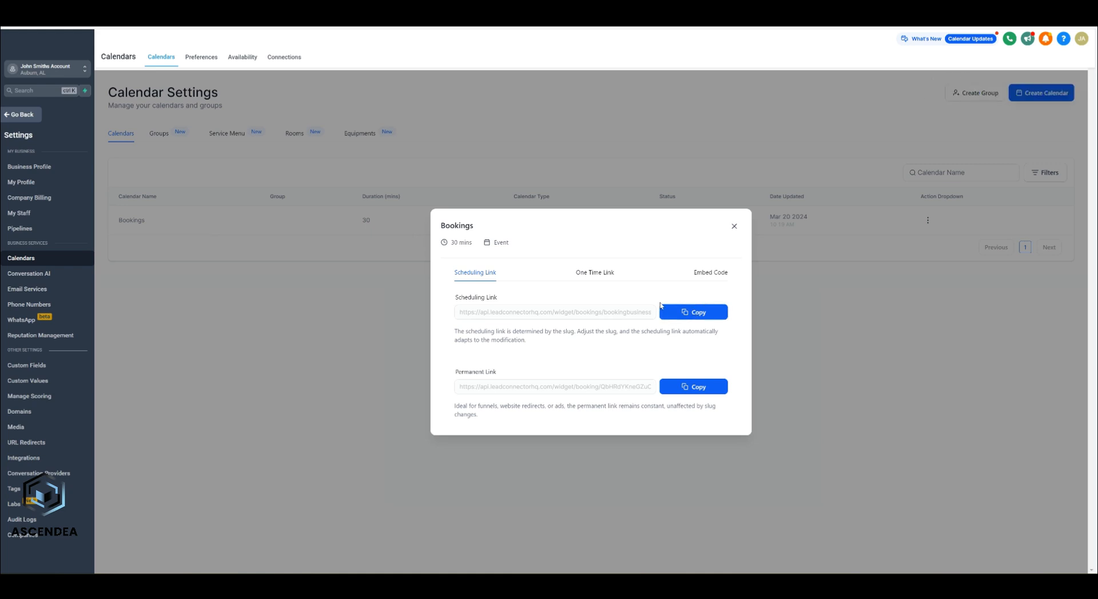
- Load the scheduling link in a new tab and select the 10:00 AM slot on Mar 22, 2024
{"action": "key", "text": "ctrl+t"}
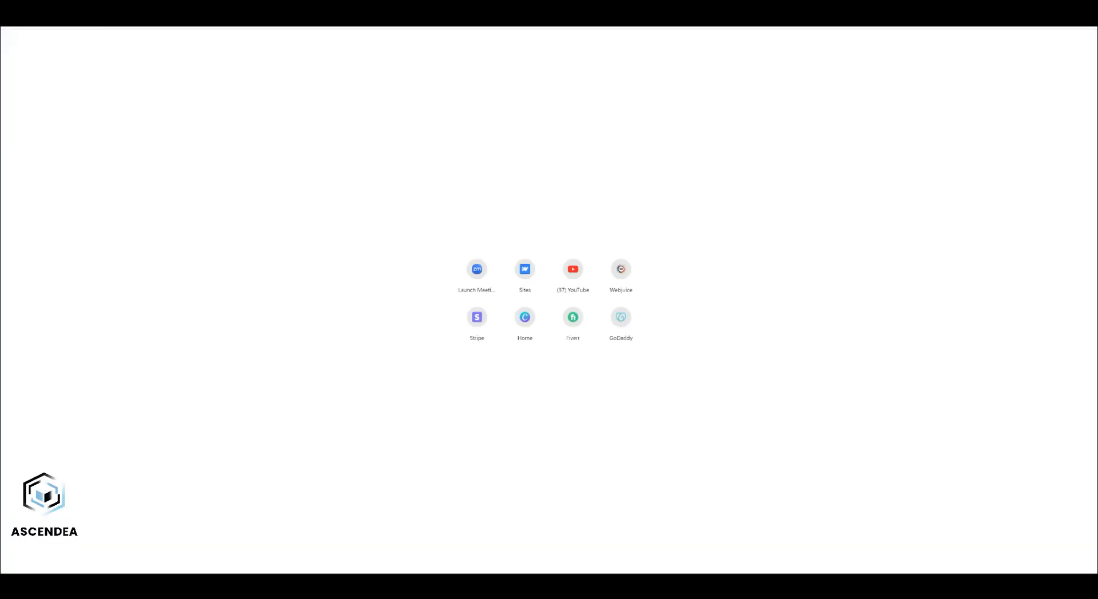
{"action": "key", "text": "ctrl+v"}
{"action": "key", "text": "Return"}
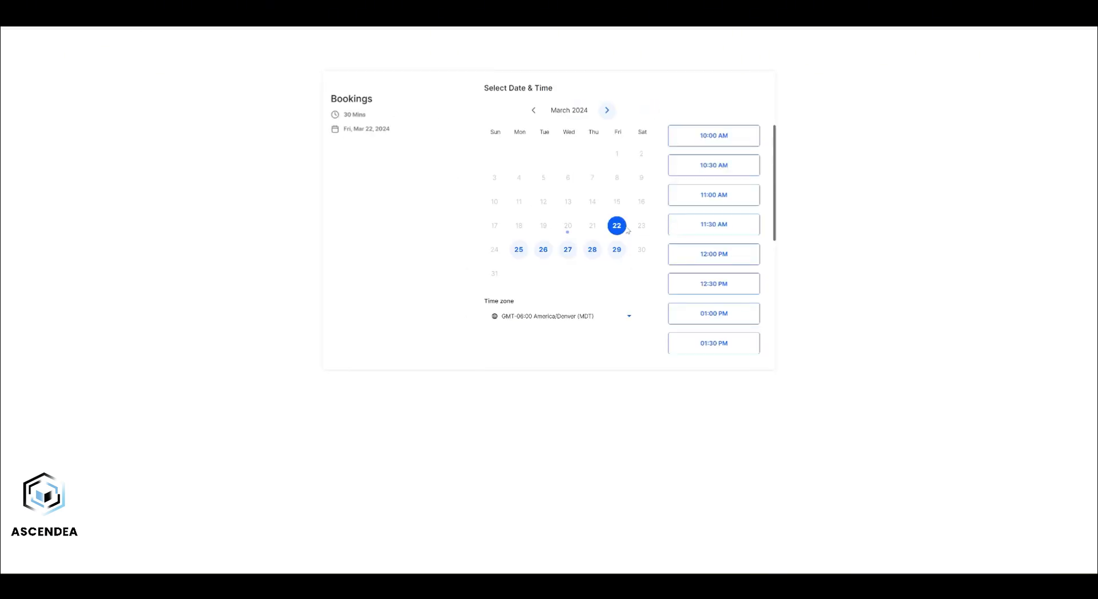
{"action": "left_click", "coordinate": [715, 136]}
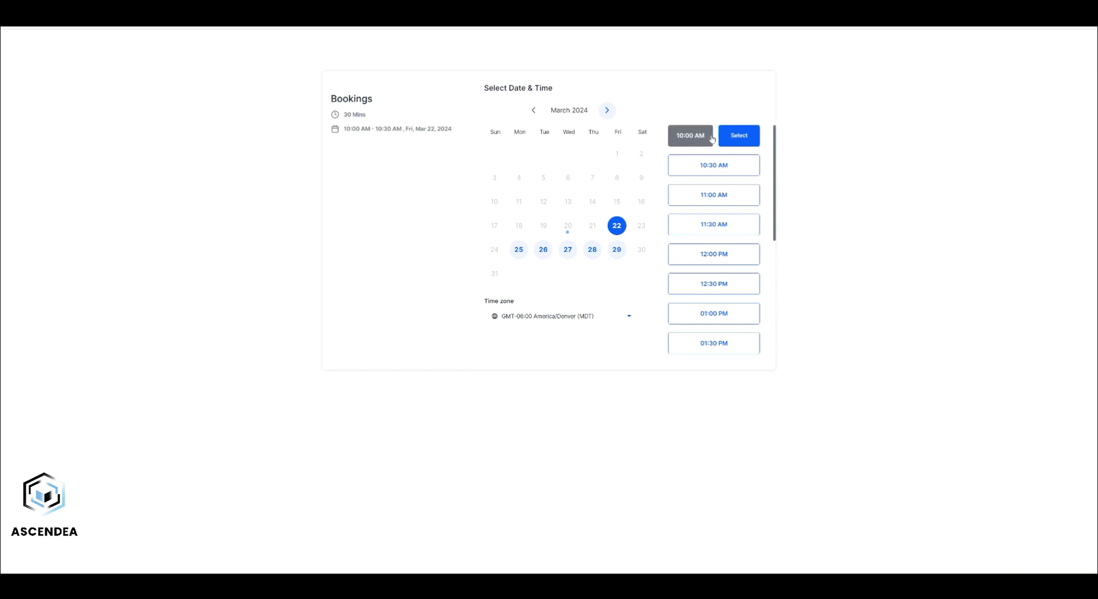
{"action": "left_click", "coordinate": [736, 138]}
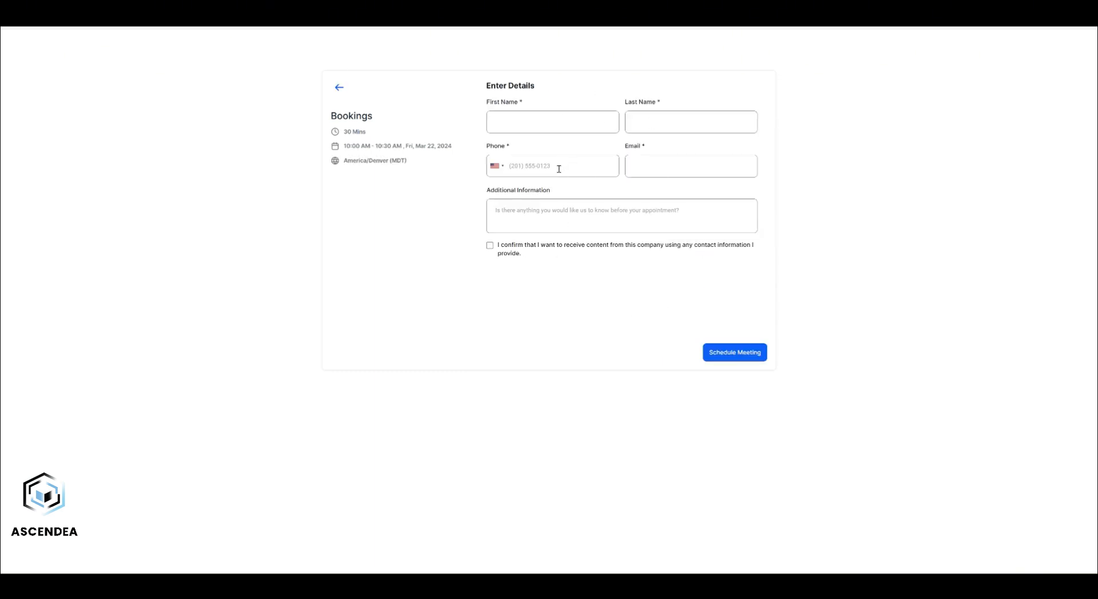